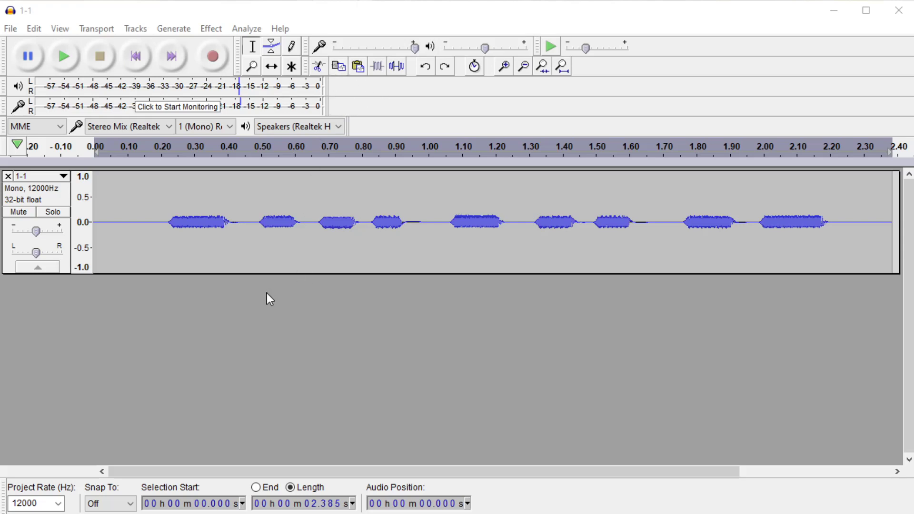
Apply Amplify at its default 0 dB peak, then return the recording to its quiet original level
left_click(214, 29)
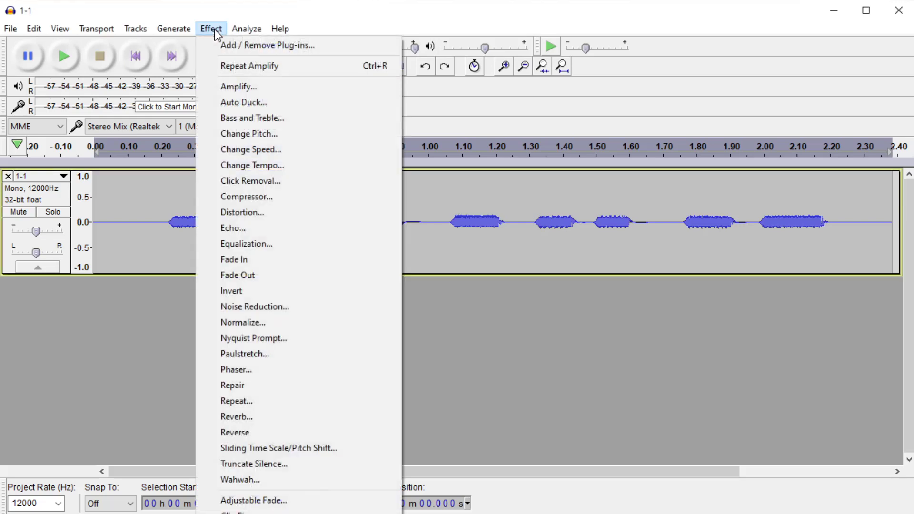
left_click(260, 91)
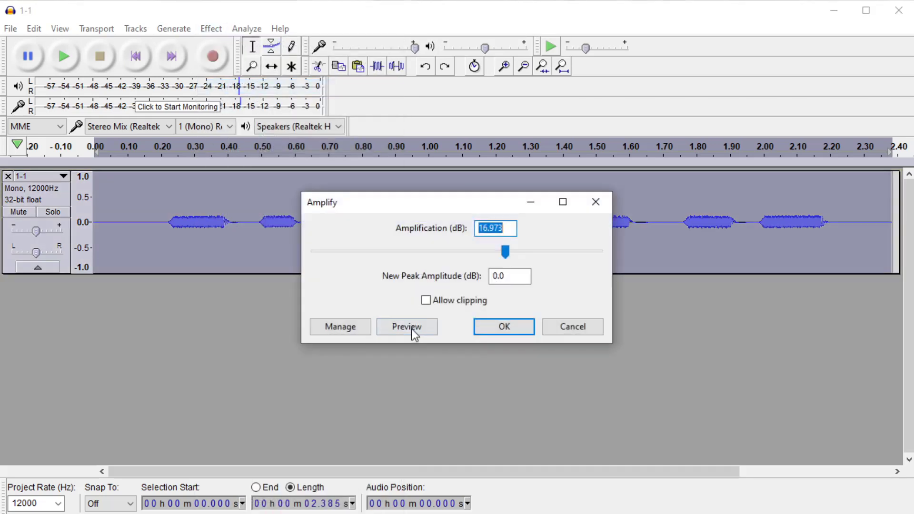
left_click_drag(454, 211, 465, 306)
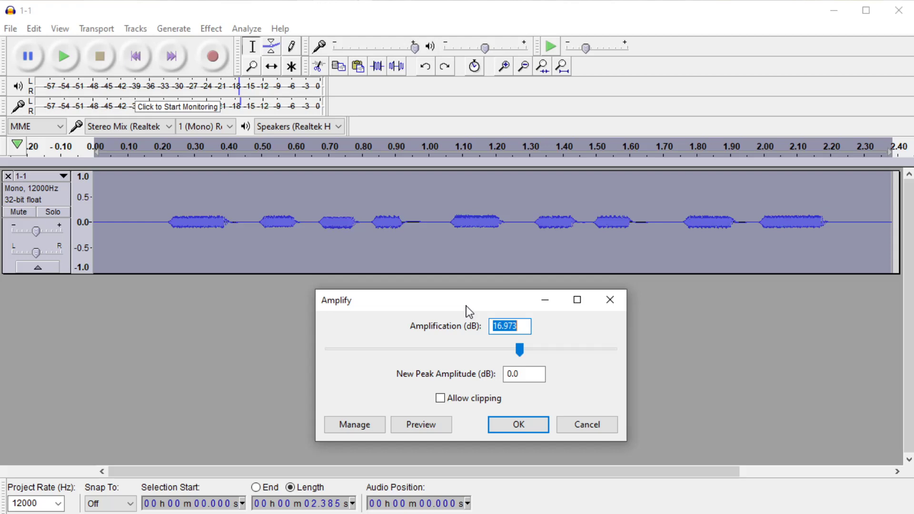
left_click(518, 425)
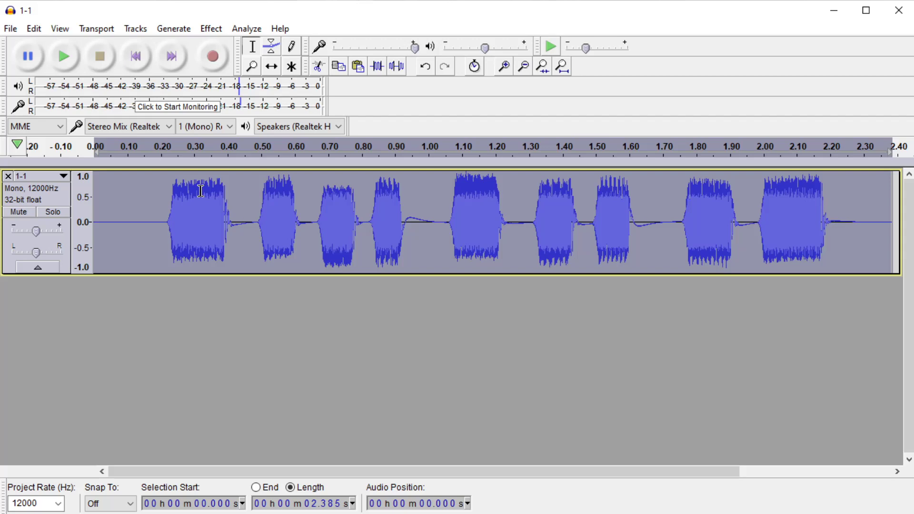
left_click(210, 29)
mouse_move(236, 32)
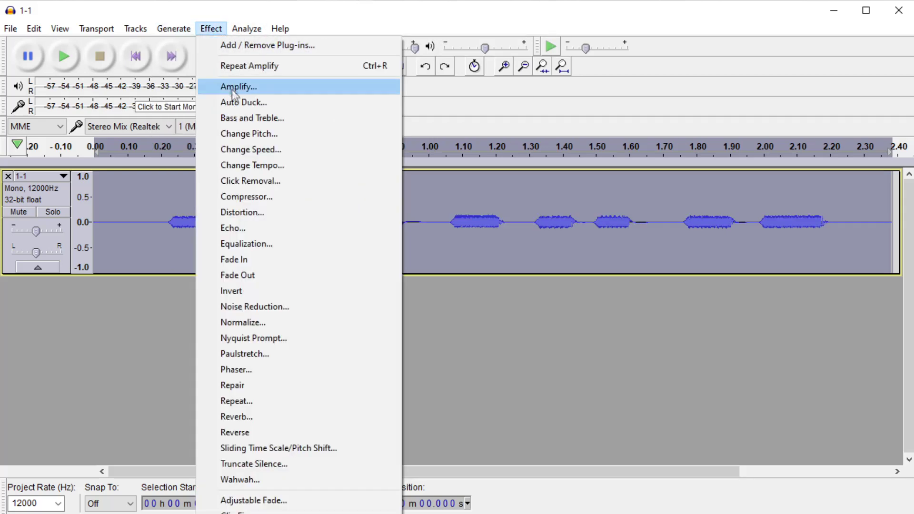
Amplify the recording by 5 dB instead of 16.973, then undo it with Ctrl+Z
left_click(237, 86)
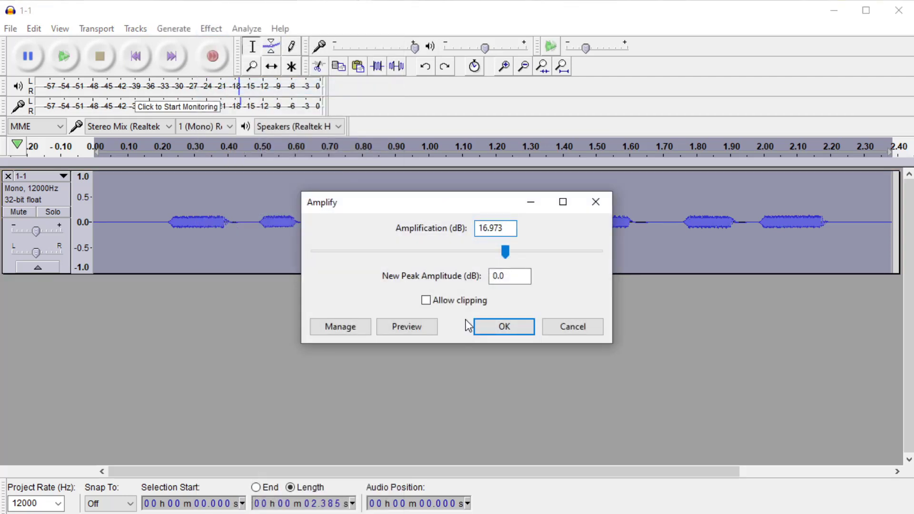
key("BackSpace")
type("5")
key("Return")
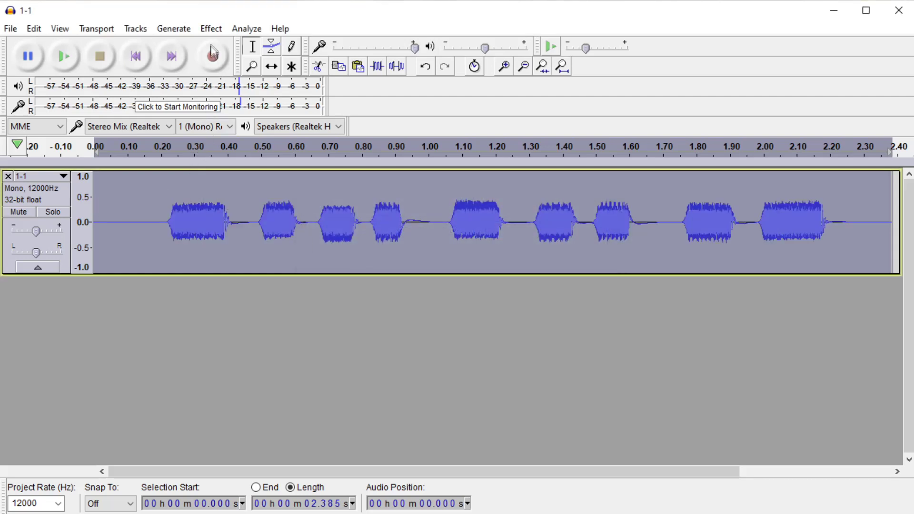
key("ctrl+z")
left_click(209, 29)
mouse_move(236, 29)
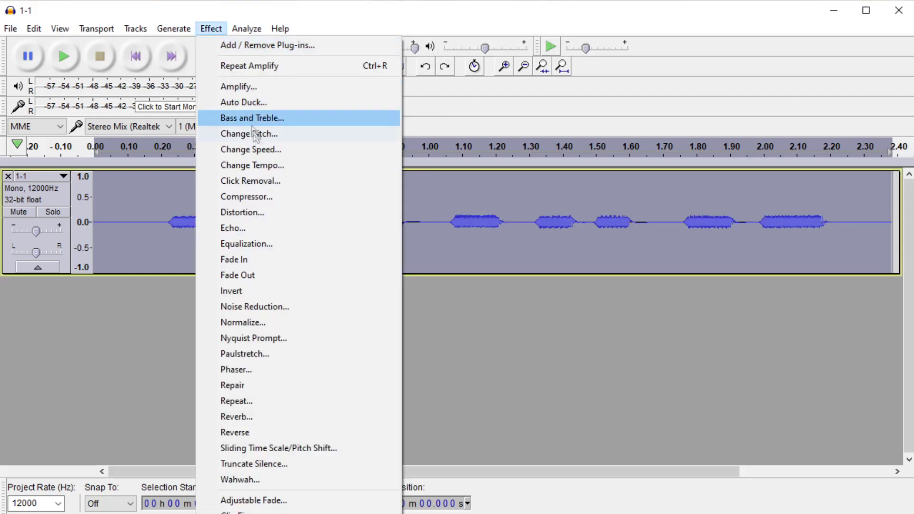
Amplify the whole track by 15 dB so the bursts reach about ±0.8, then deselect
left_click(257, 86)
type("15")
key("Return")
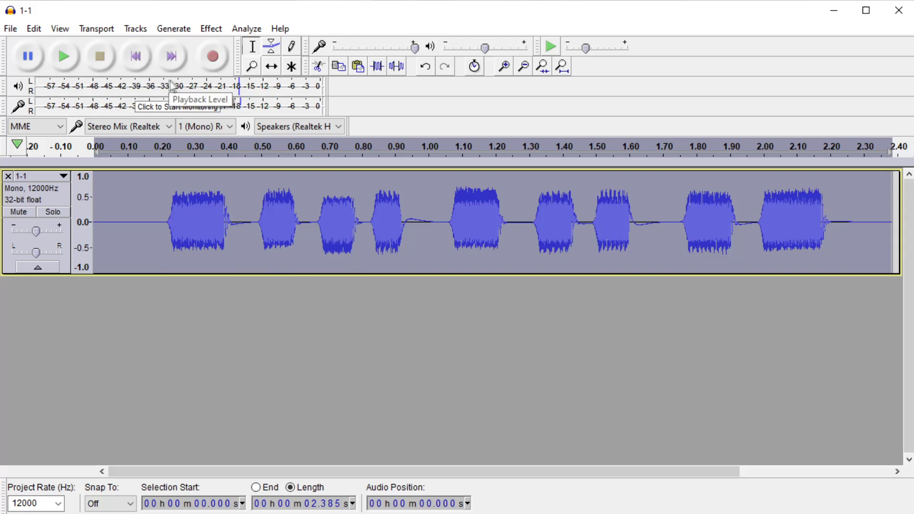
left_click(290, 332)
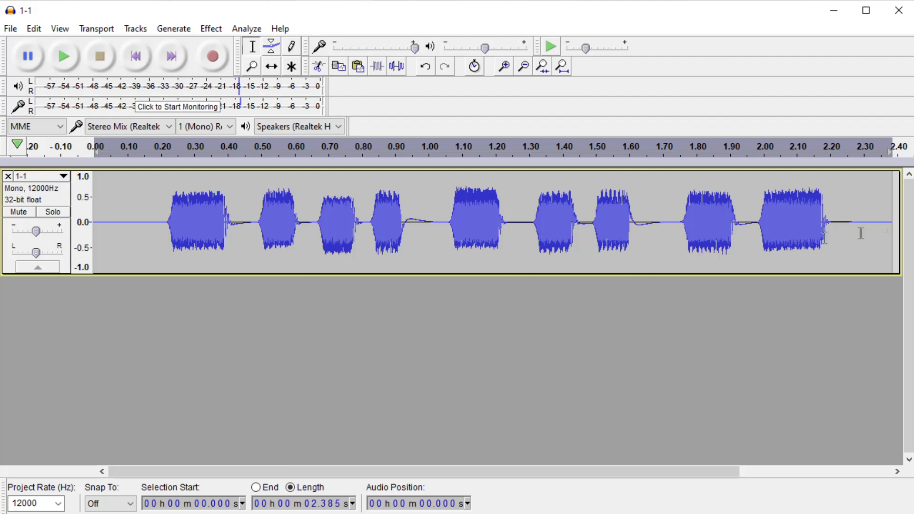
Scroll right to show the end of the 2.4-second "1-1" track
left_click_drag(692, 473, 781, 473)
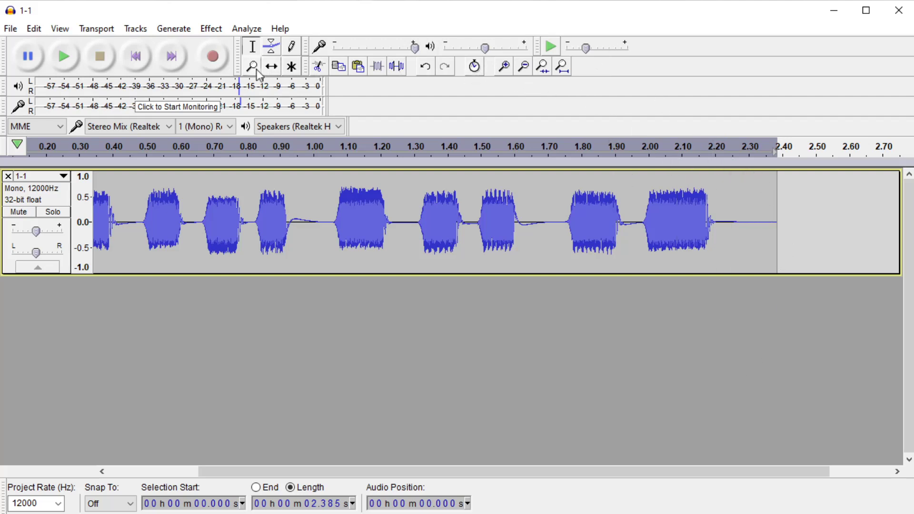
Zoom into the ending and delete everything from 2.195 s to the track end
left_click(708, 235)
left_click(742, 237)
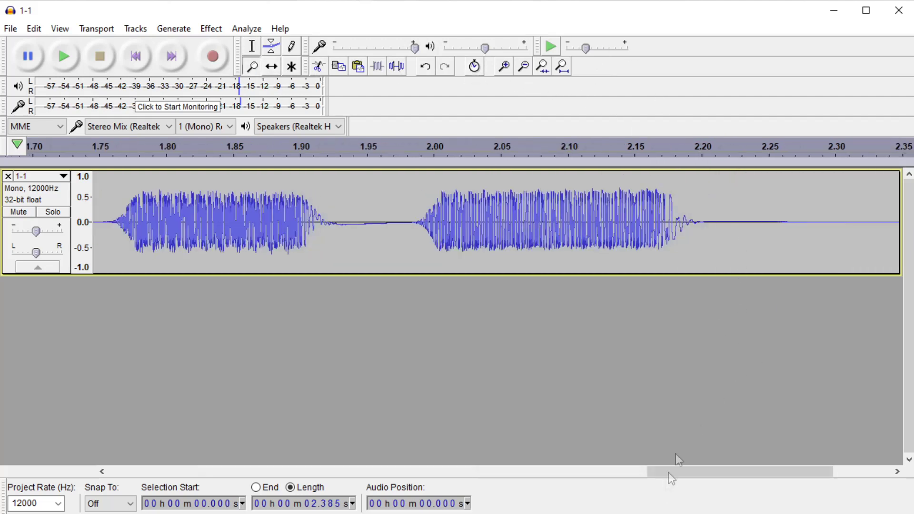
left_click(728, 260)
left_click_drag(757, 469, 775, 469)
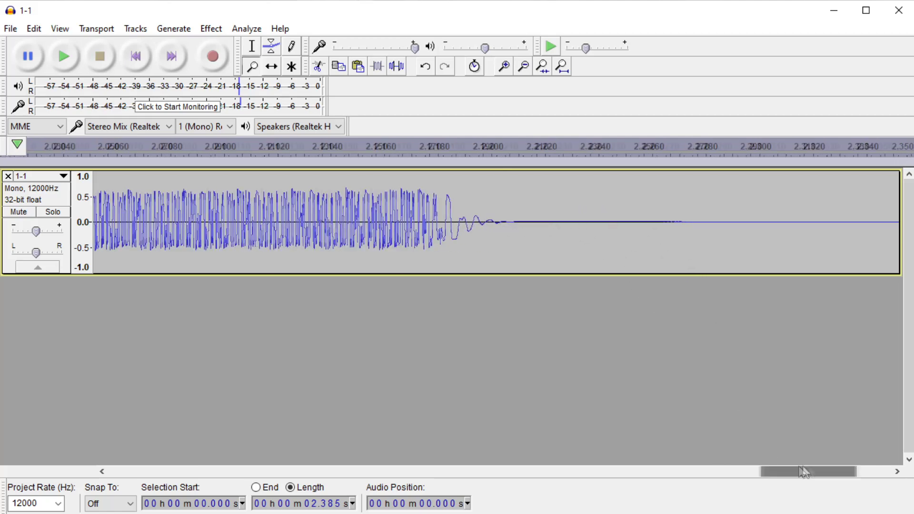
left_click_drag(795, 471, 826, 471)
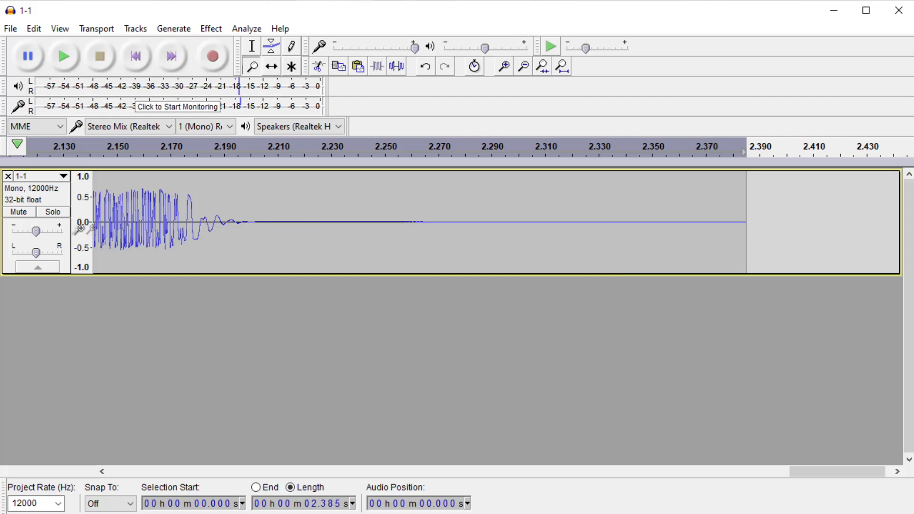
left_click_drag(779, 229, 329, 236)
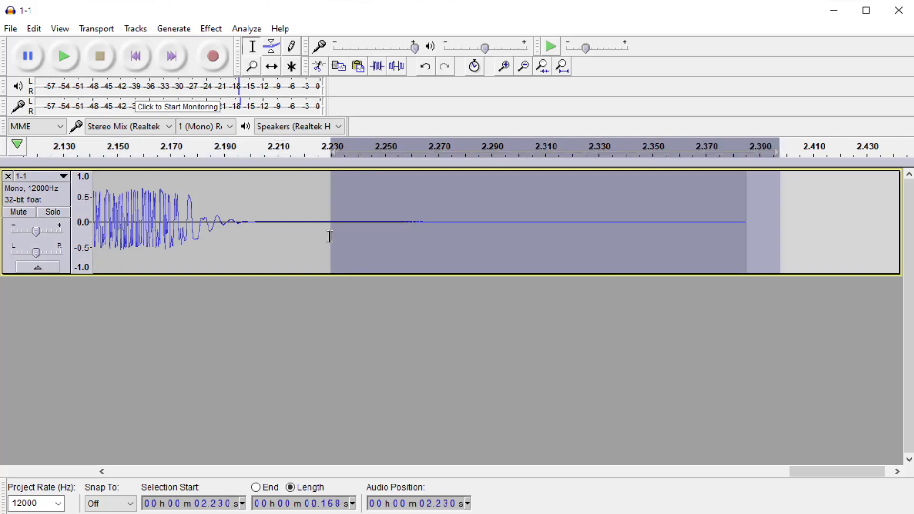
left_click_drag(330, 236, 236, 238)
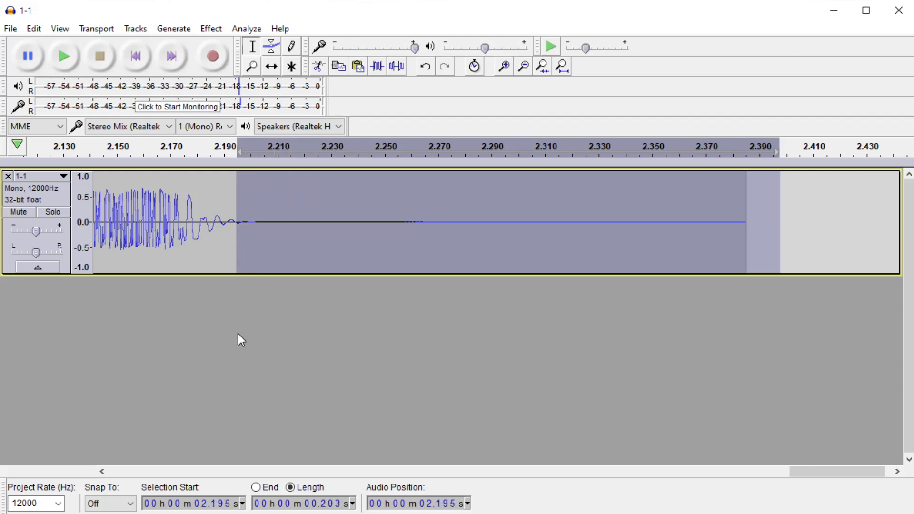
key("Delete")
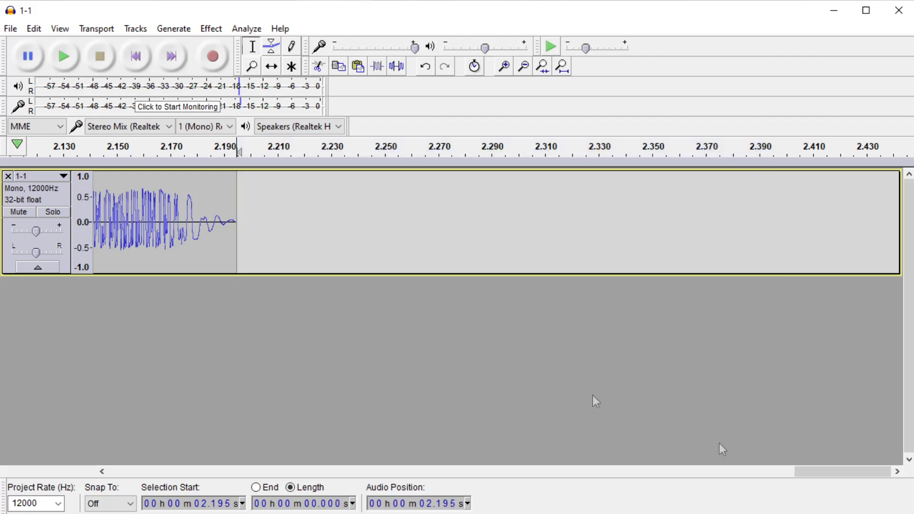
Zoom back out and delete the leading silence from 0 to 0.219 s
left_click(250, 70)
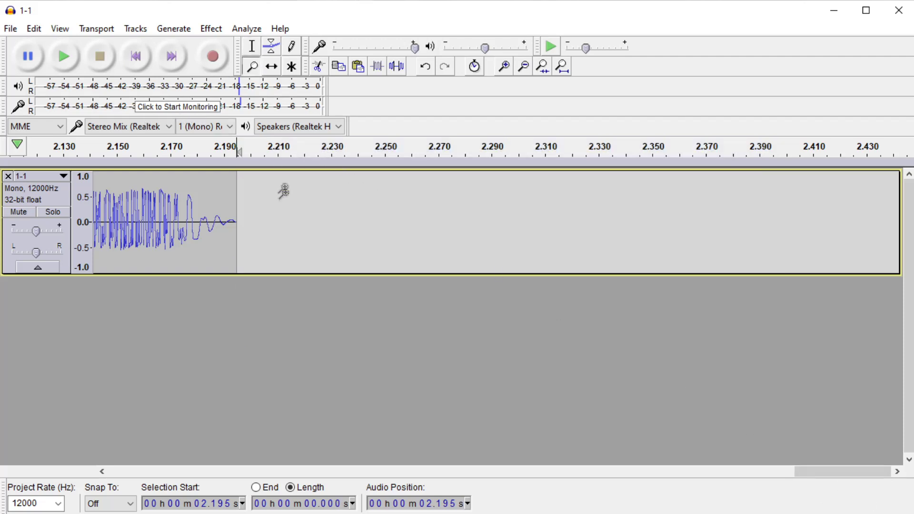
left_click(194, 217, "shift")
left_click(194, 218, "shift")
left_click_drag(740, 471, 177, 471)
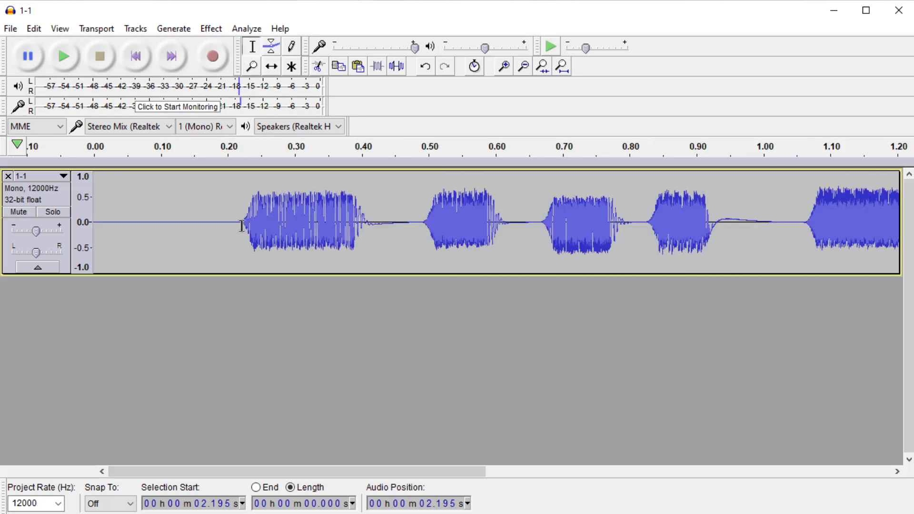
left_click_drag(241, 226, 76, 233)
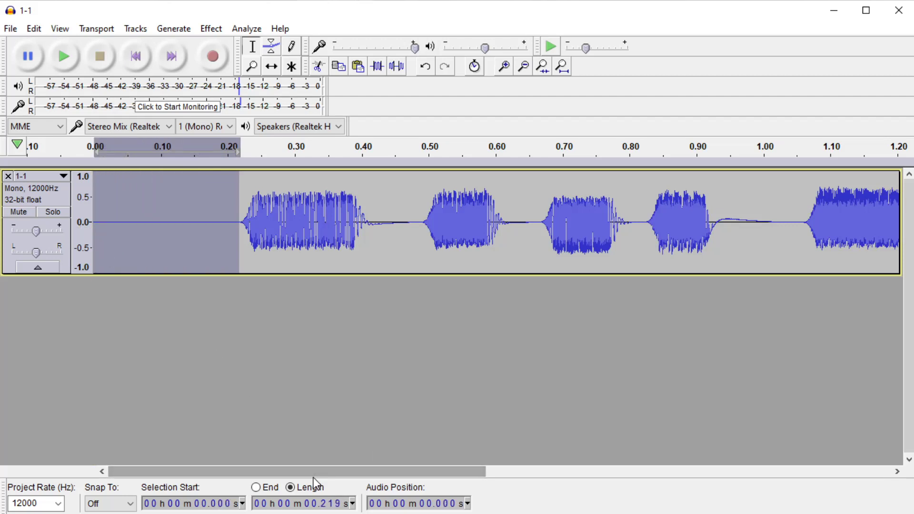
key("Delete")
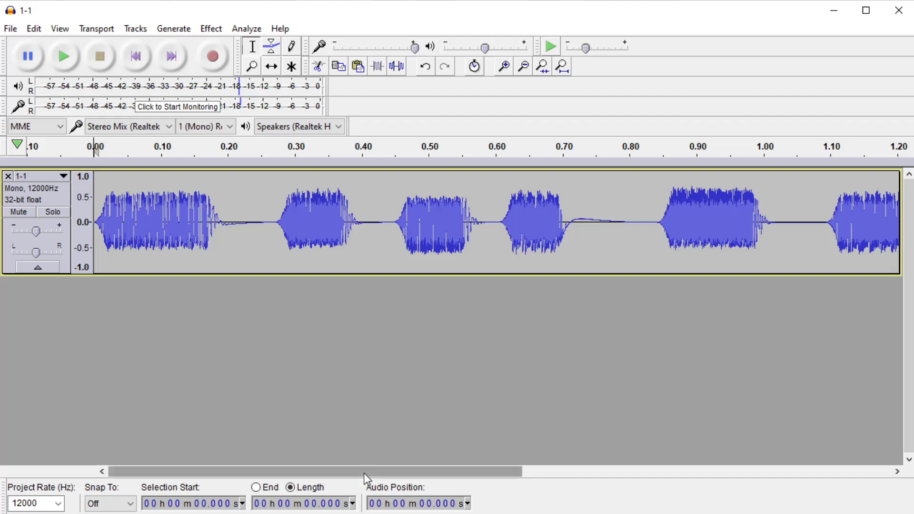
Zoom out and scroll back so the full 1.97-second trimmed track shows from 0.00 s
left_click_drag(364, 473, 364, 472)
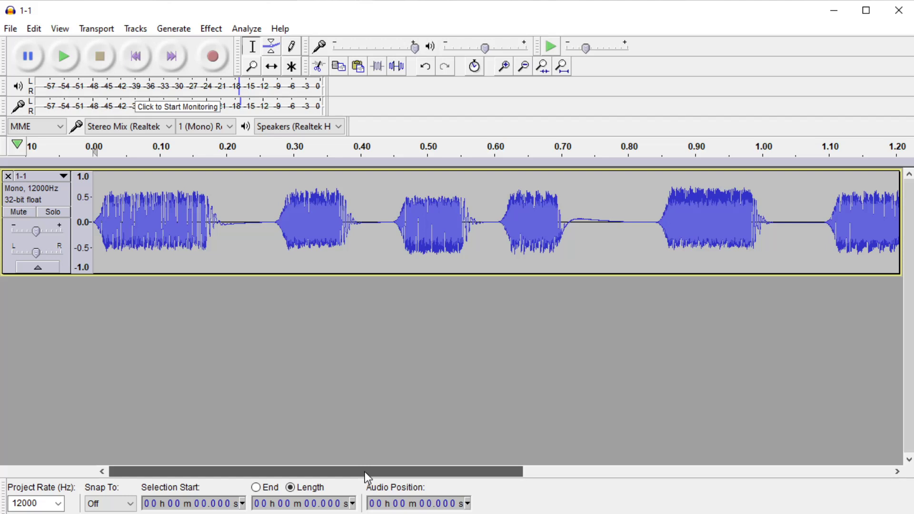
left_click_drag(364, 472, 621, 472)
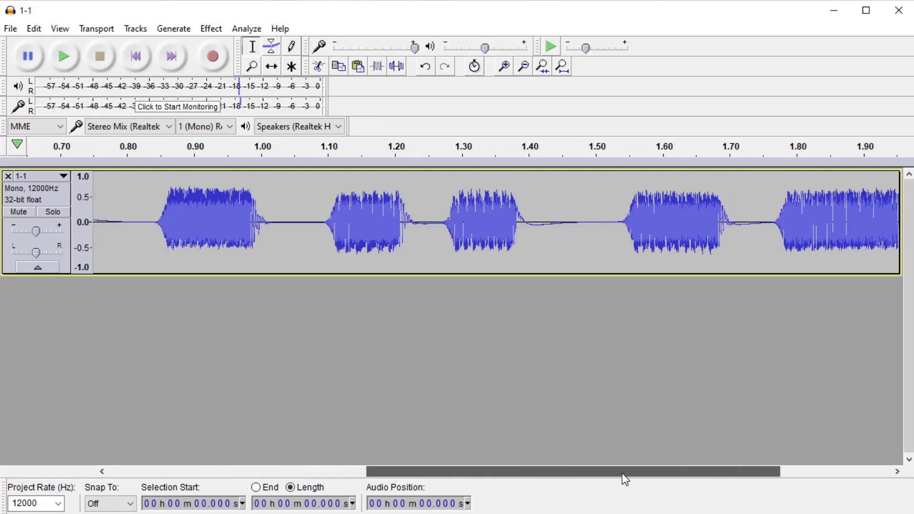
left_click_drag(621, 472, 638, 473)
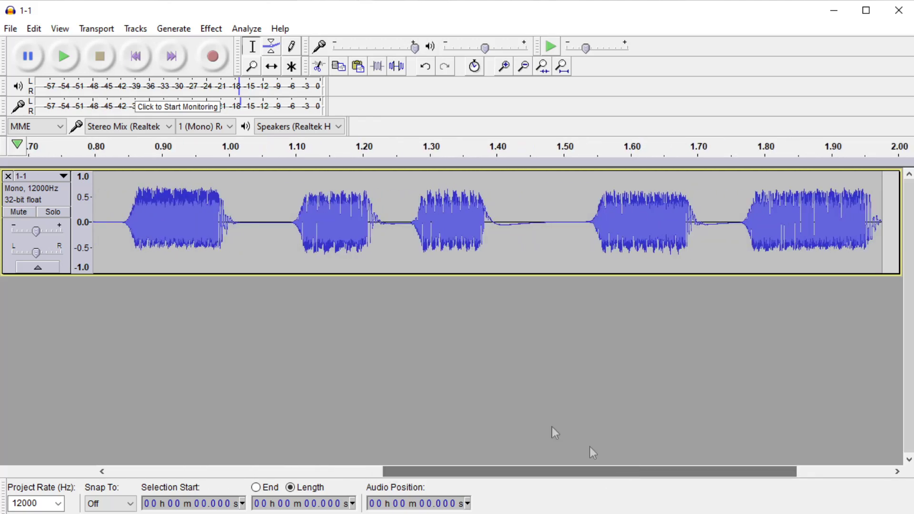
left_click(251, 67)
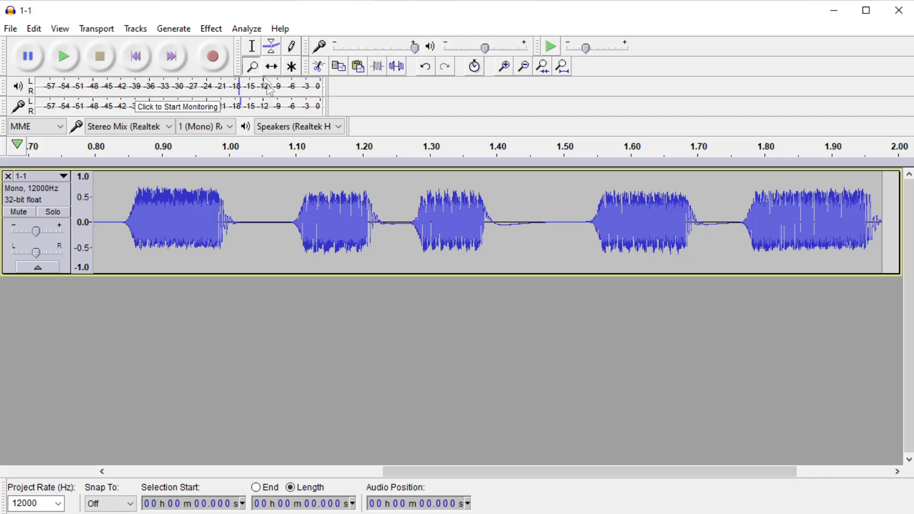
left_click(328, 230, "shift")
left_click_drag(519, 473, 323, 471)
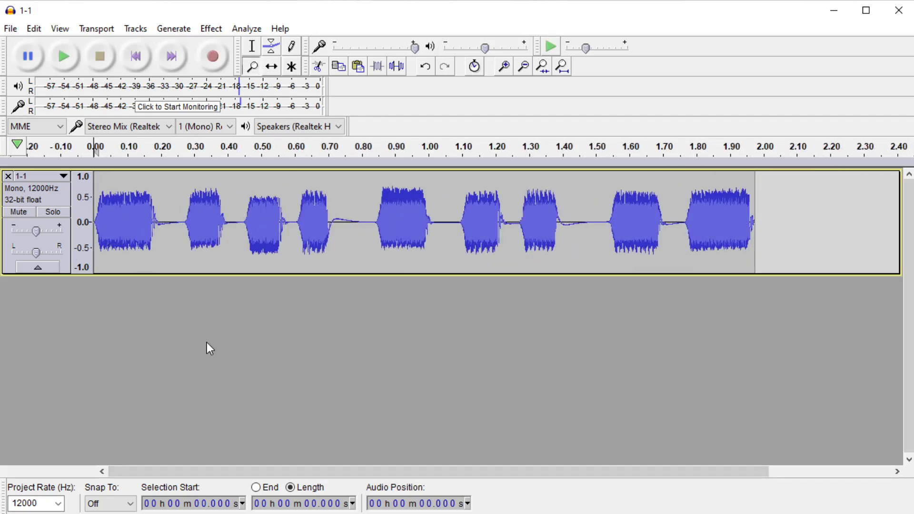
Play the trimmed, 15 dB-boosted "1-1" recording from the beginning
left_click(68, 58)
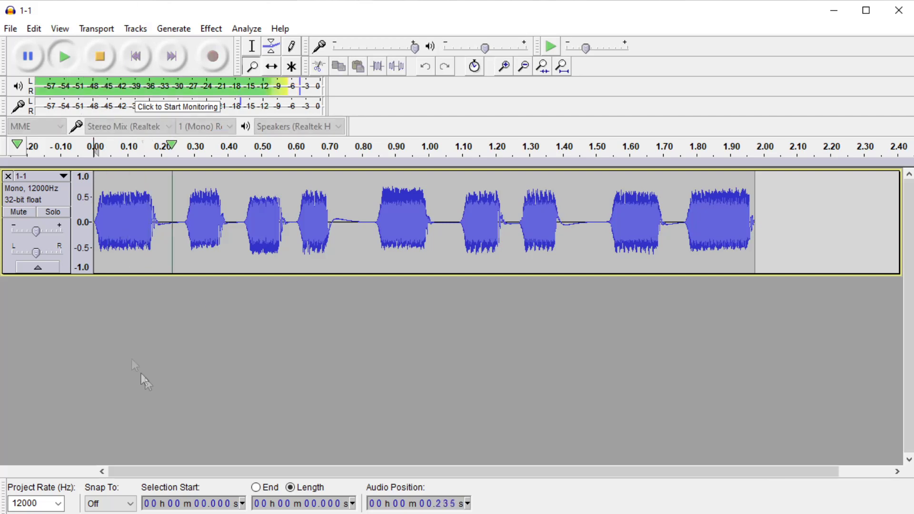